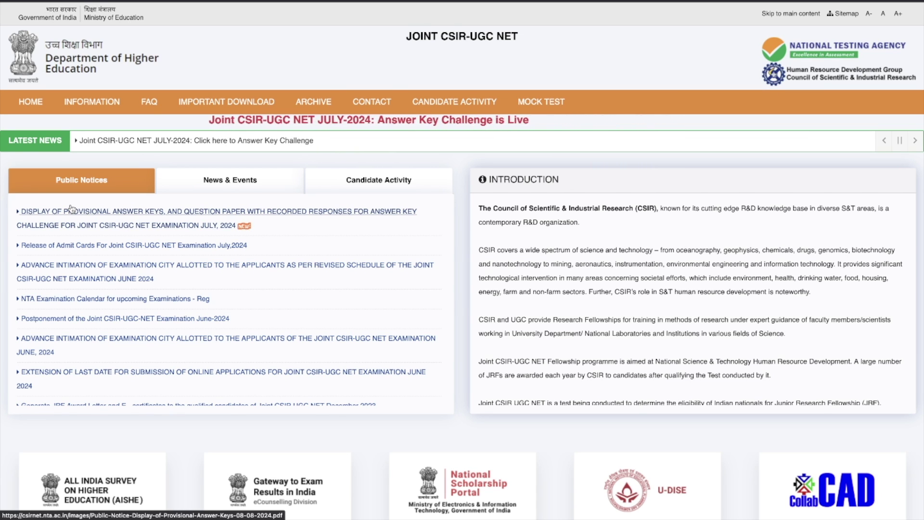
- Open the provisional answer key notice PDF and highlight the ₹200/- per-question challenge fee
{"action": "left_click", "coordinate": [175, 216]}
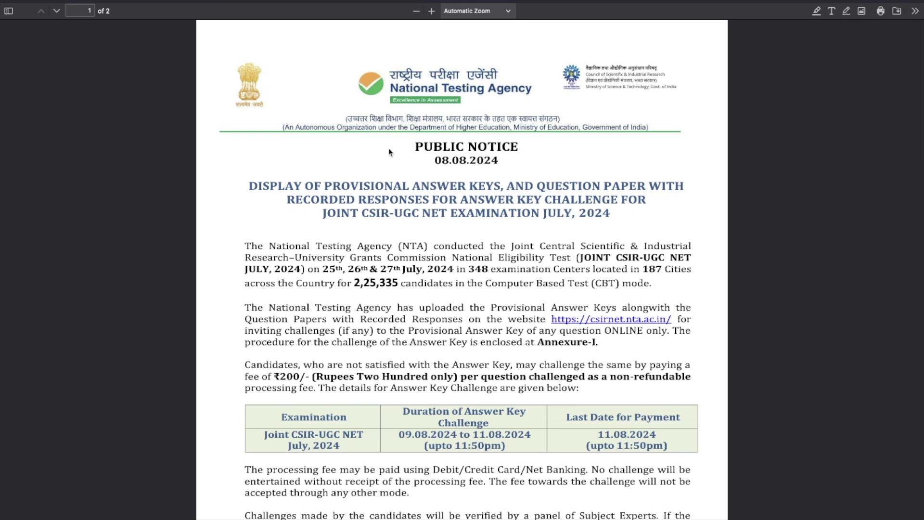
{"action": "scroll", "coordinate": [560, 185], "scroll_direction": "down", "scroll_amount": 2}
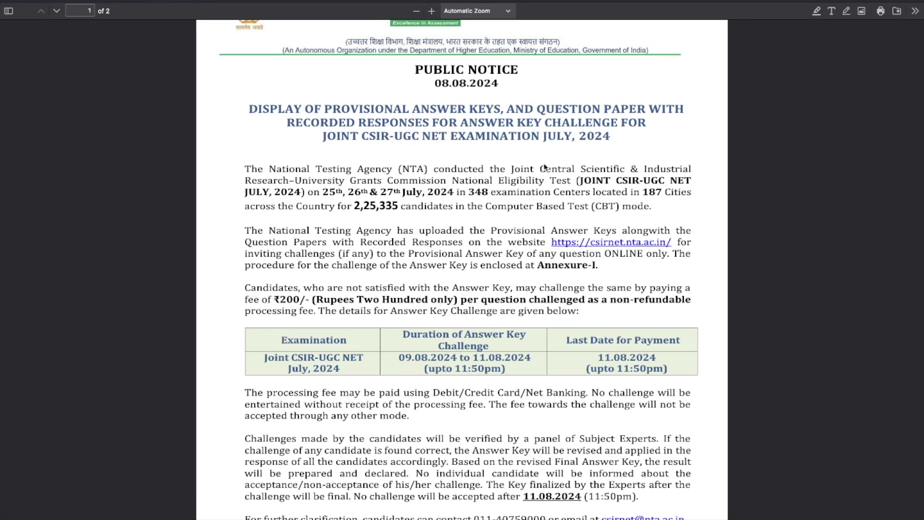
{"action": "scroll", "coordinate": [532, 179], "scroll_direction": "down", "scroll_amount": 3}
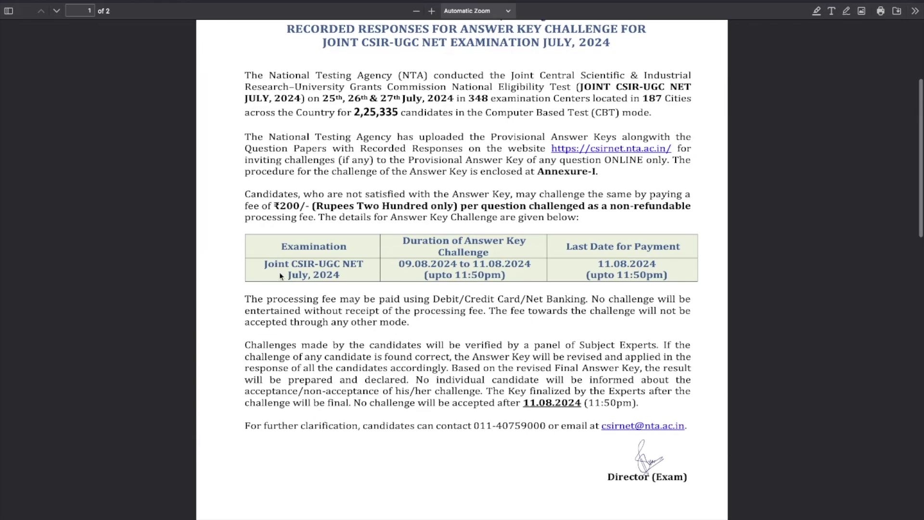
{"action": "left_click", "coordinate": [404, 264], "text": "shift"}
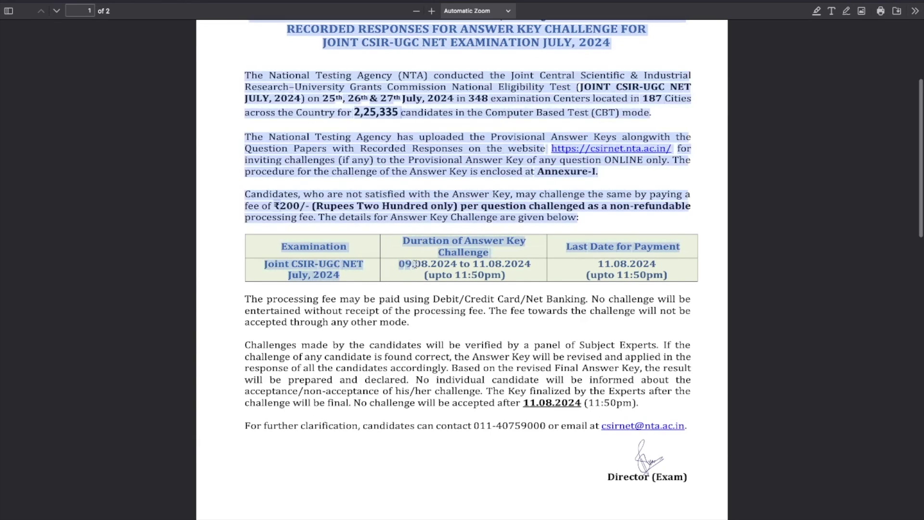
{"action": "left_click", "coordinate": [426, 275]}
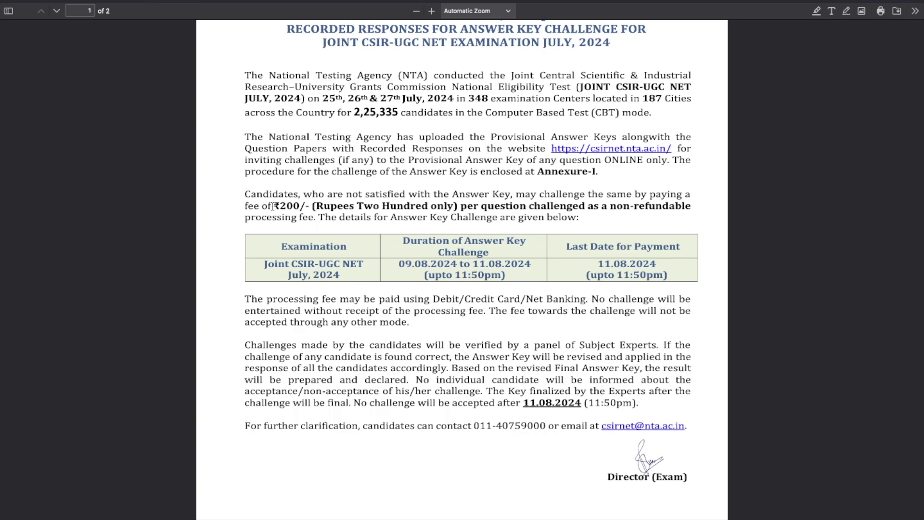
{"action": "left_click_drag", "start_coordinate": [274, 205], "coordinate": [309, 207]}
{"action": "scroll", "coordinate": [413, 173], "scroll_direction": "up", "scroll_amount": 1}
{"action": "scroll", "coordinate": [412, 173], "scroll_direction": "up", "scroll_amount": 1}
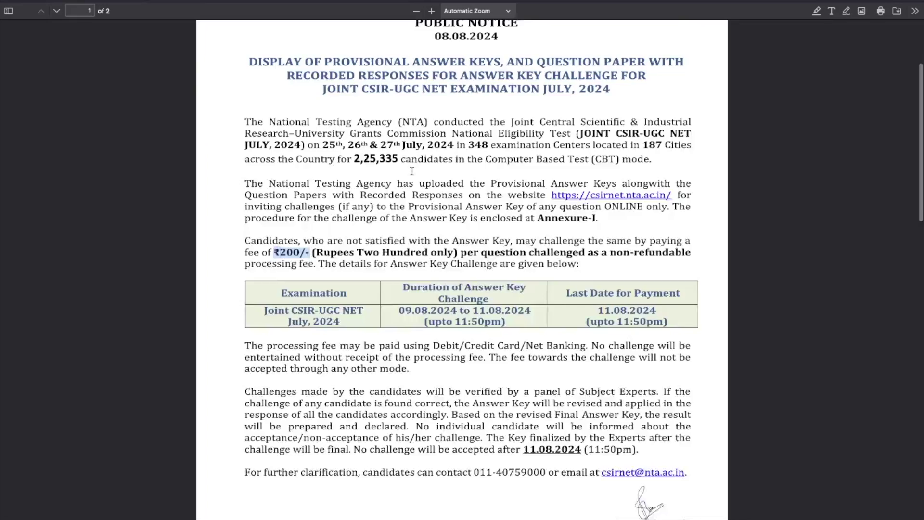
{"action": "scroll", "coordinate": [413, 174], "scroll_direction": "up", "scroll_amount": 1}
{"action": "scroll", "coordinate": [412, 175], "scroll_direction": "up", "scroll_amount": 3}
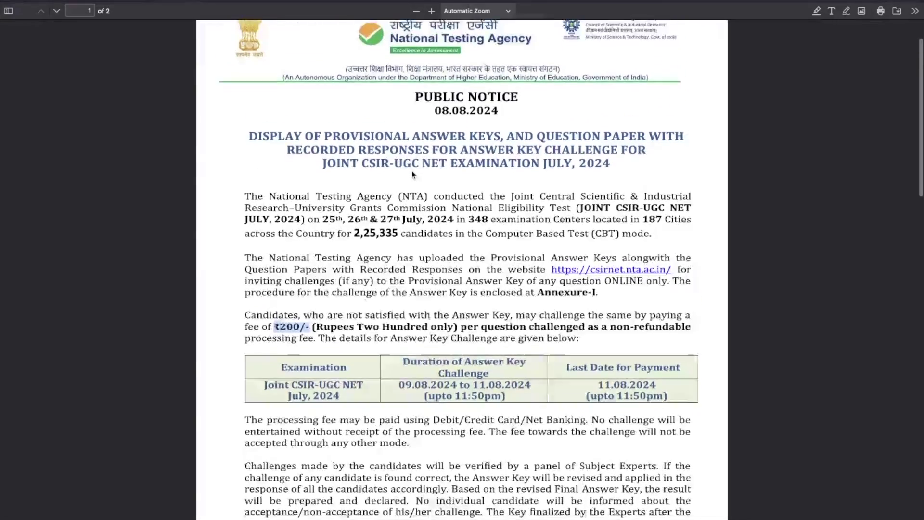
{"action": "scroll", "coordinate": [412, 173], "scroll_direction": "up", "scroll_amount": 1}
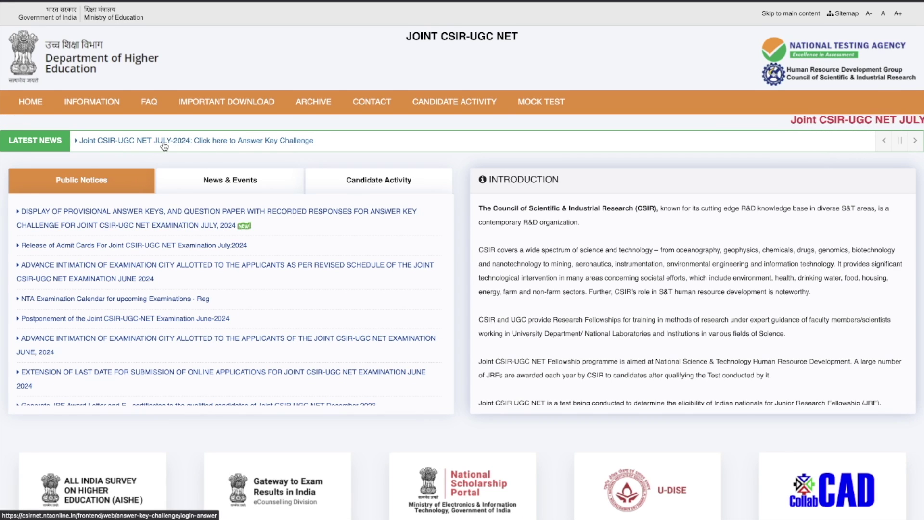
- Open the answer key challenge login page from the Latest News link
{"action": "left_click", "coordinate": [228, 142]}
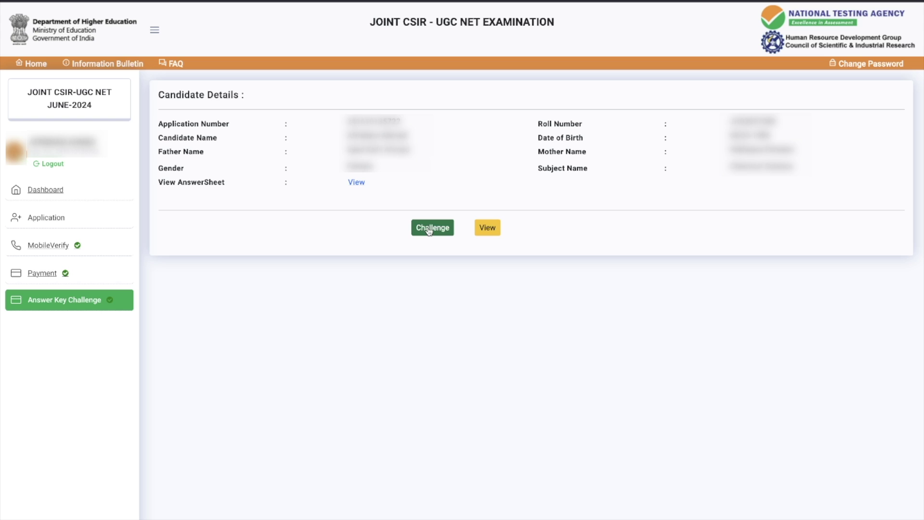
{"action": "left_click", "coordinate": [489, 229]}
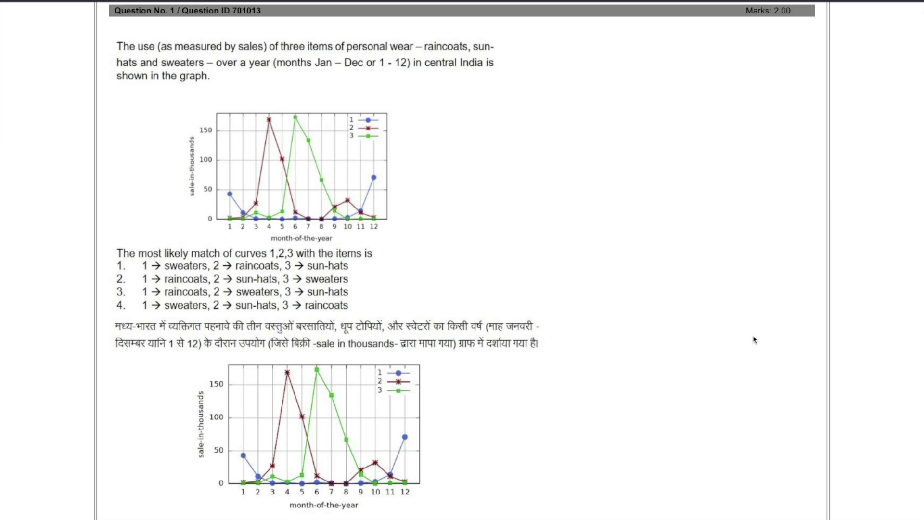
{"action": "scroll", "coordinate": [754, 339], "scroll_direction": "down", "scroll_amount": 4}
{"action": "scroll", "coordinate": [754, 340], "scroll_direction": "down", "scroll_amount": 2}
{"action": "scroll", "coordinate": [754, 339], "scroll_direction": "down", "scroll_amount": 2}
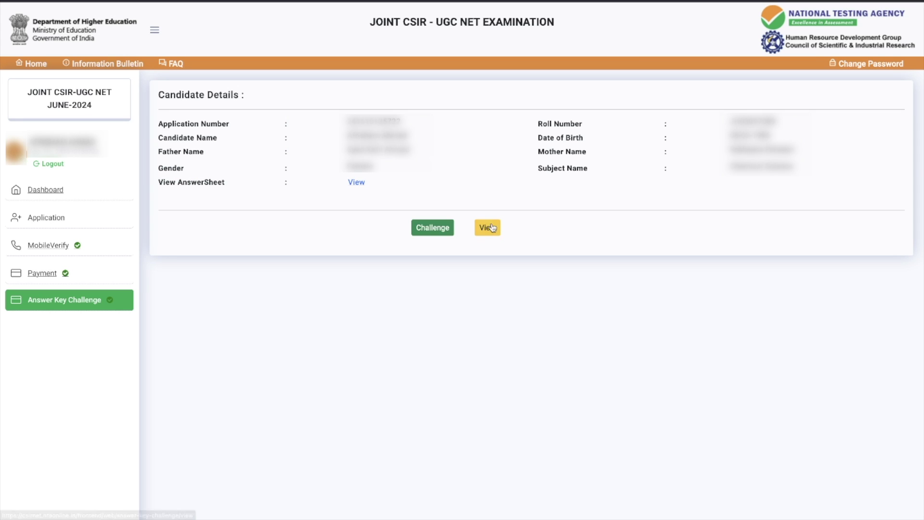
- Open the Questions List for answer key challenge
{"action": "left_click", "coordinate": [430, 230]}
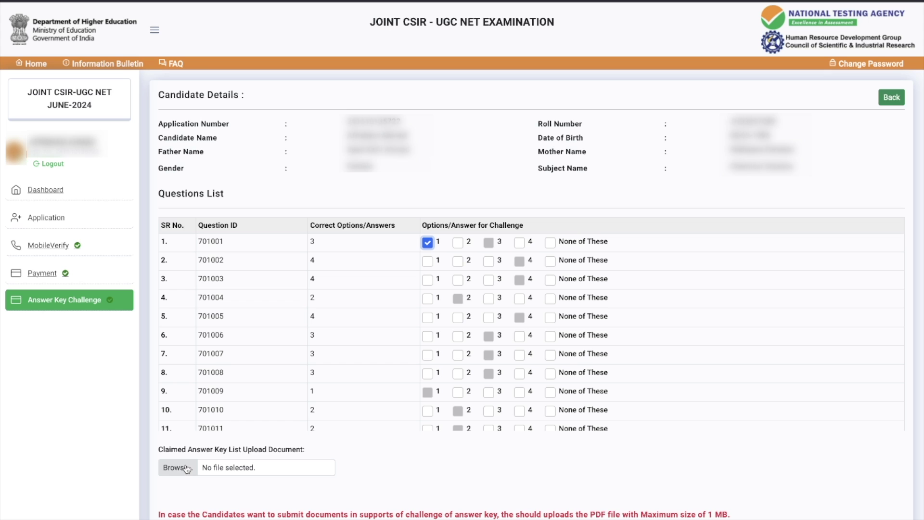
{"action": "scroll", "coordinate": [427, 424], "scroll_direction": "down", "scroll_amount": 1}
{"action": "scroll", "coordinate": [427, 423], "scroll_direction": "down", "scroll_amount": 3}
{"action": "scroll", "coordinate": [425, 424], "scroll_direction": "down", "scroll_amount": 4}
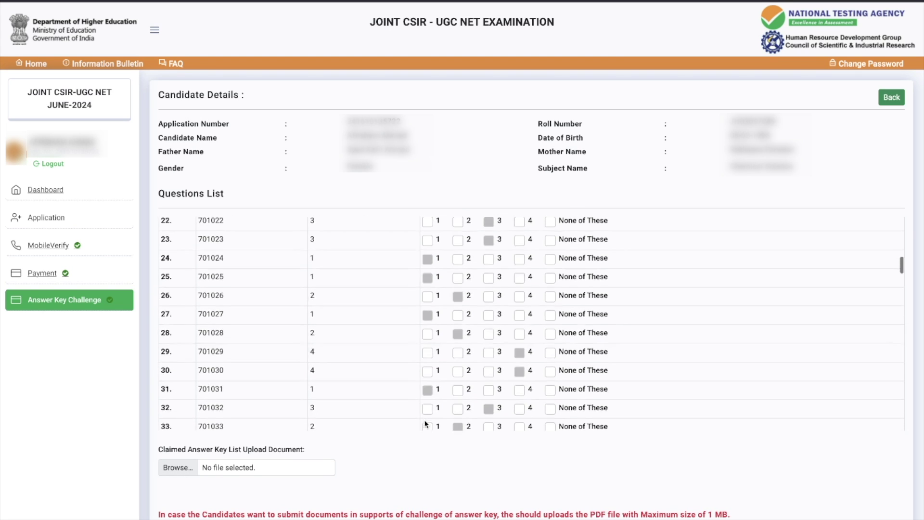